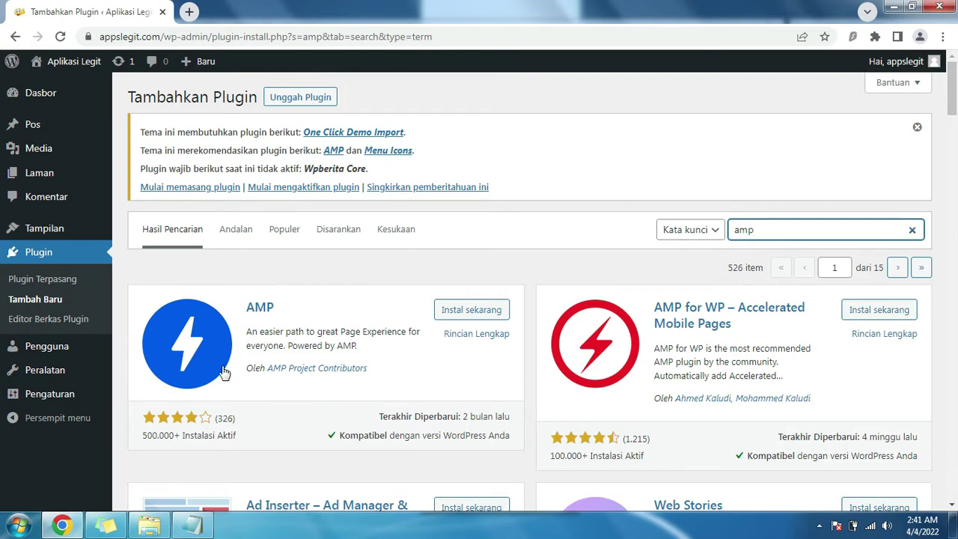
Install and activate the AMP plugin by AMP Project Contributors
click(468, 315)
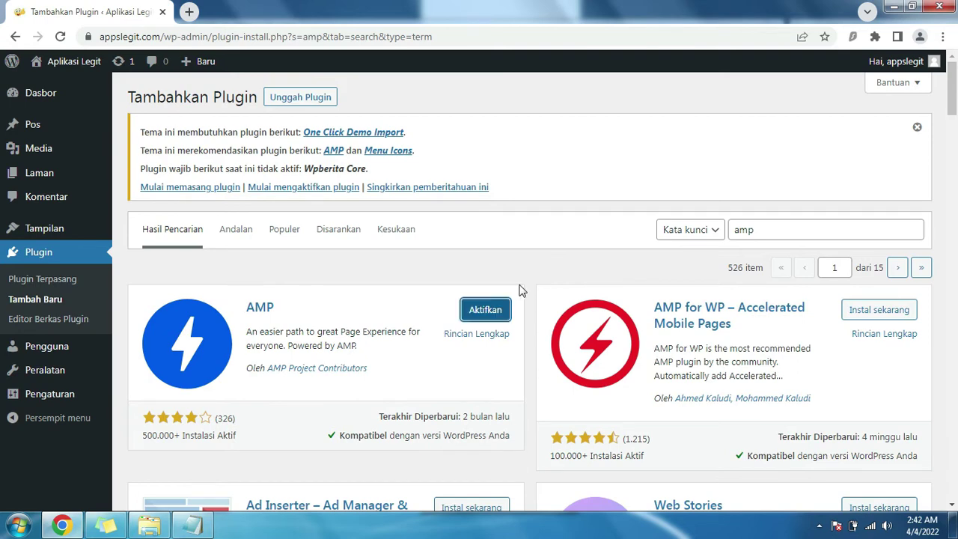
click(493, 309)
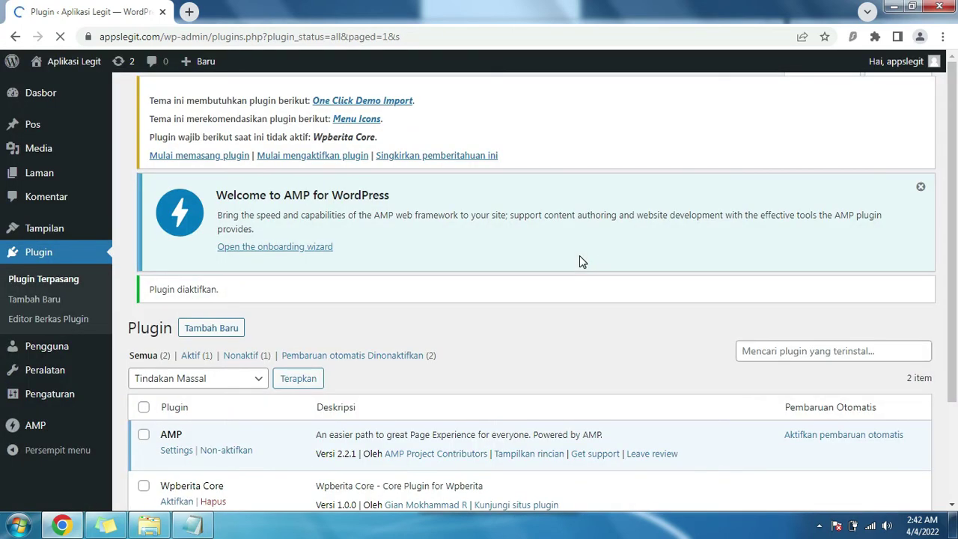
Open the AMP plugin's settings and dismiss the notice about the theme's required plugins
scroll(0, 123, down, 1)
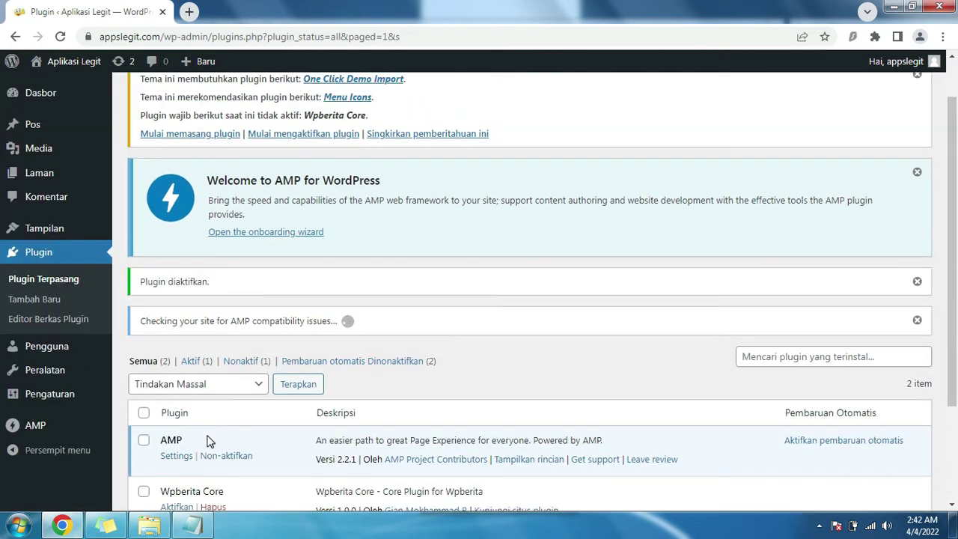
click(176, 456)
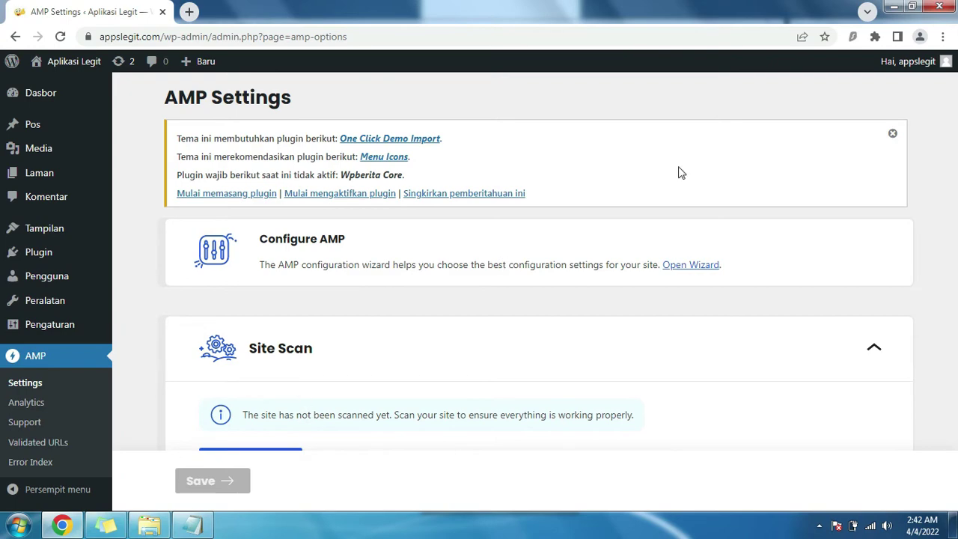
click(893, 133)
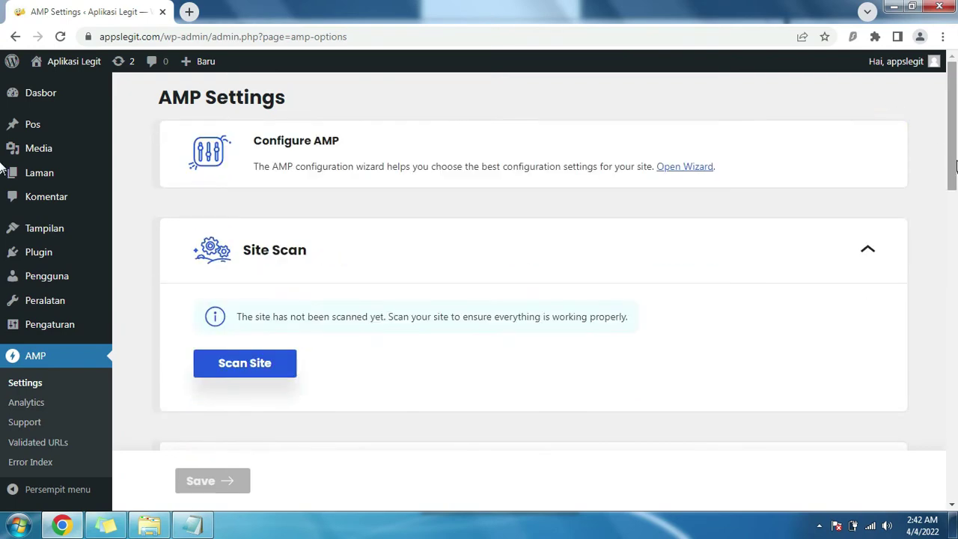
Review the description of the Transitional template mode in the AMP settings
scroll(950, 180, down, 1)
drag(955, 185, 947, 346)
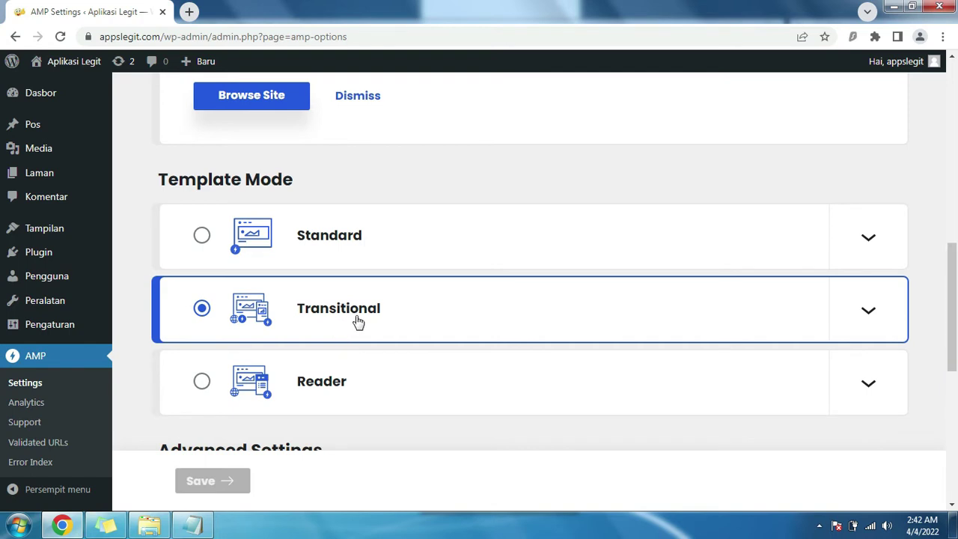
click(885, 307)
scroll(948, 307, down, 1)
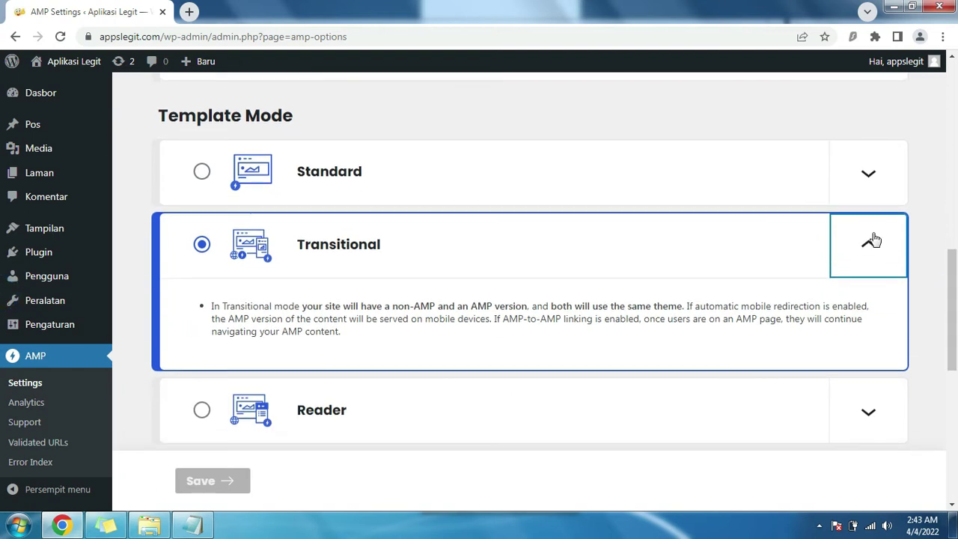
click(873, 240)
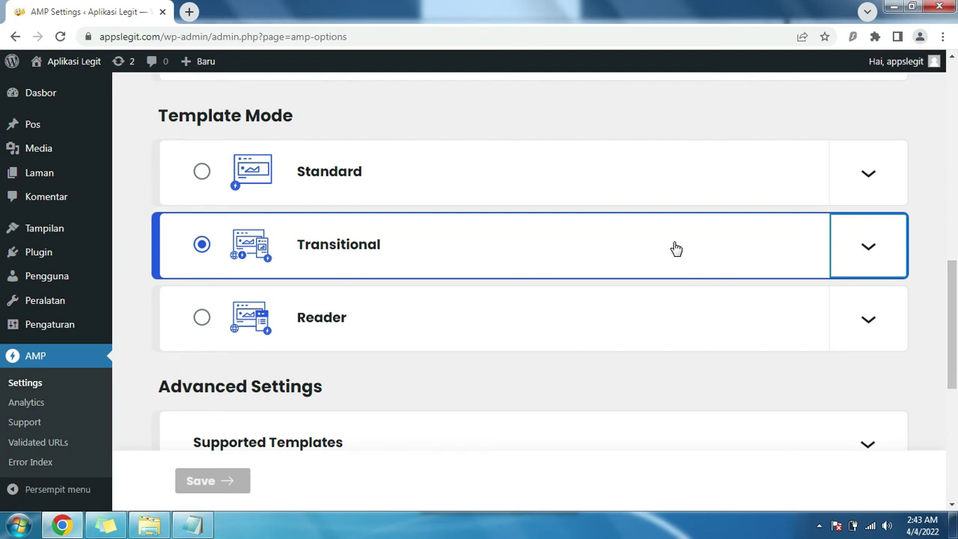
Examine the Supported Templates and Plugin Suppression sections of the advanced AMP settings
drag(949, 294, 946, 364)
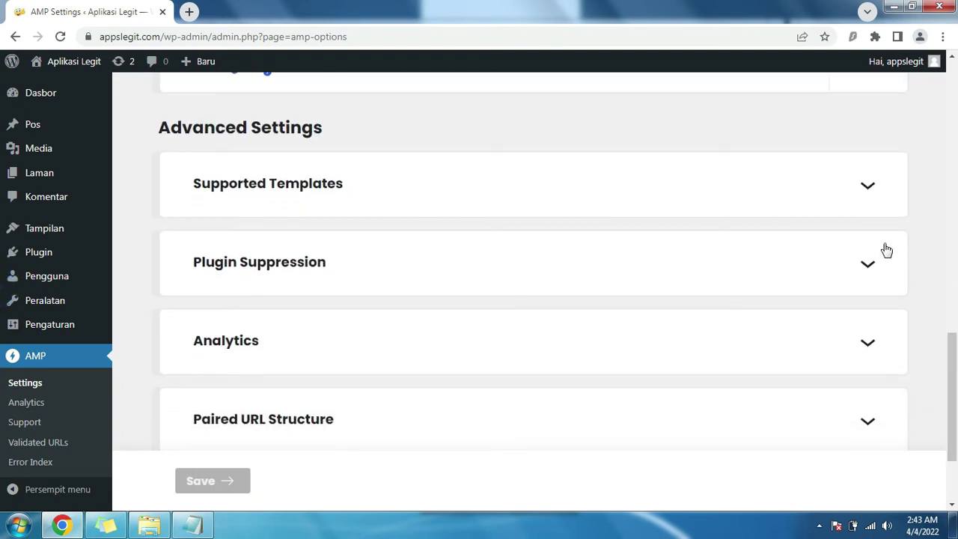
click(868, 193)
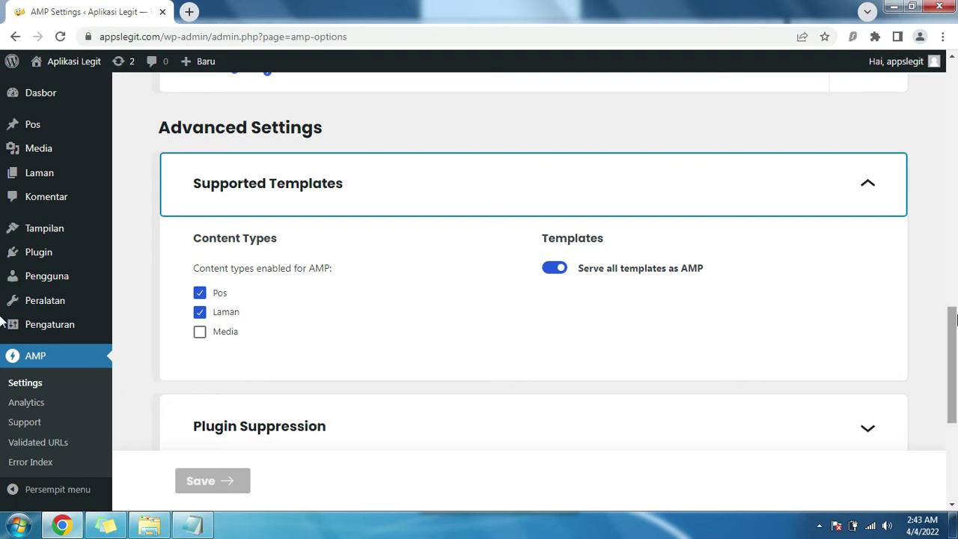
scroll(955, 321, down, 3)
click(853, 241)
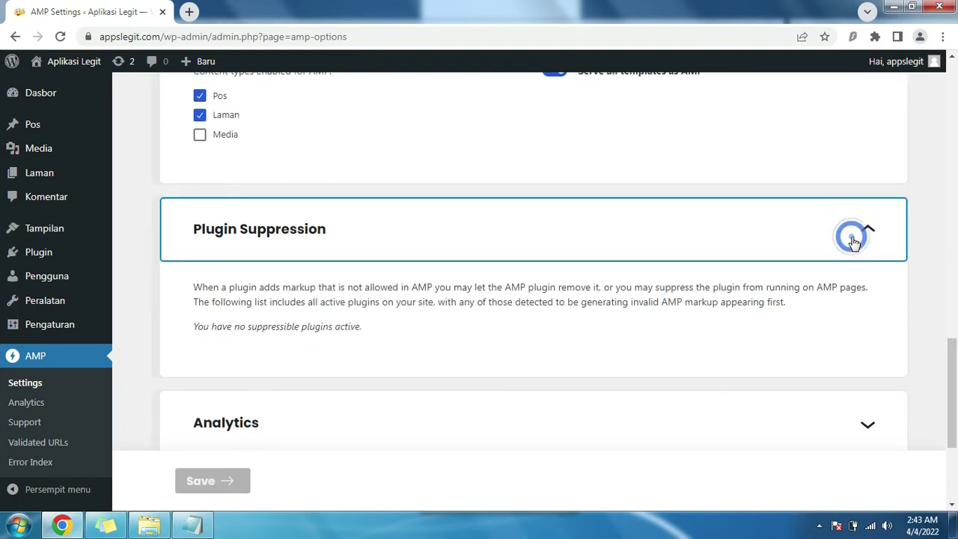
click(853, 241)
Add an empty analytics configuration in the advanced AMP settings and save the settings
click(859, 316)
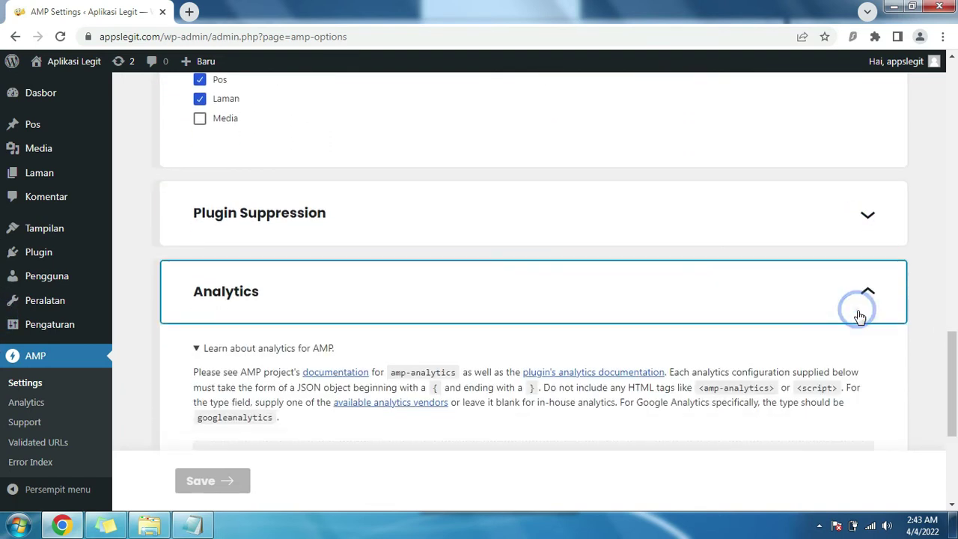
scroll(932, 372, down, 2)
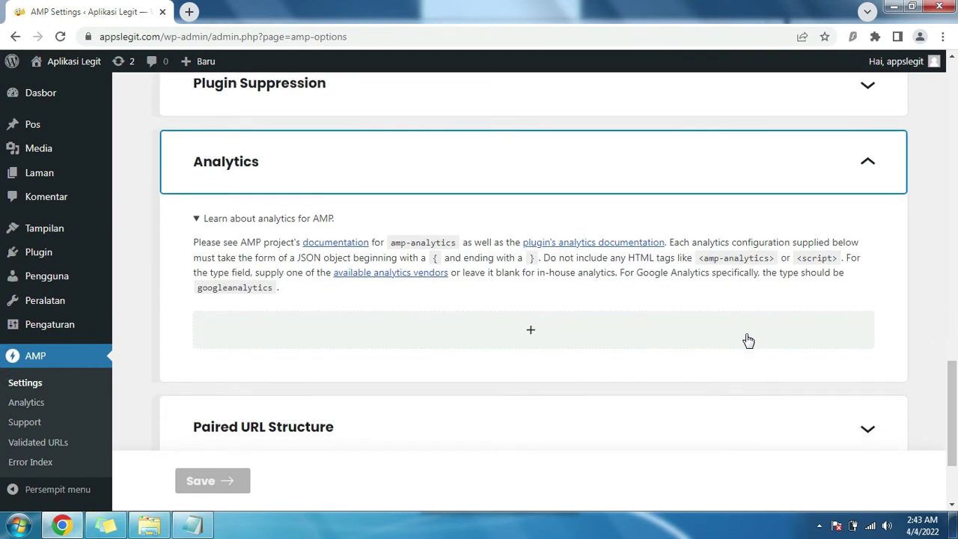
click(531, 334)
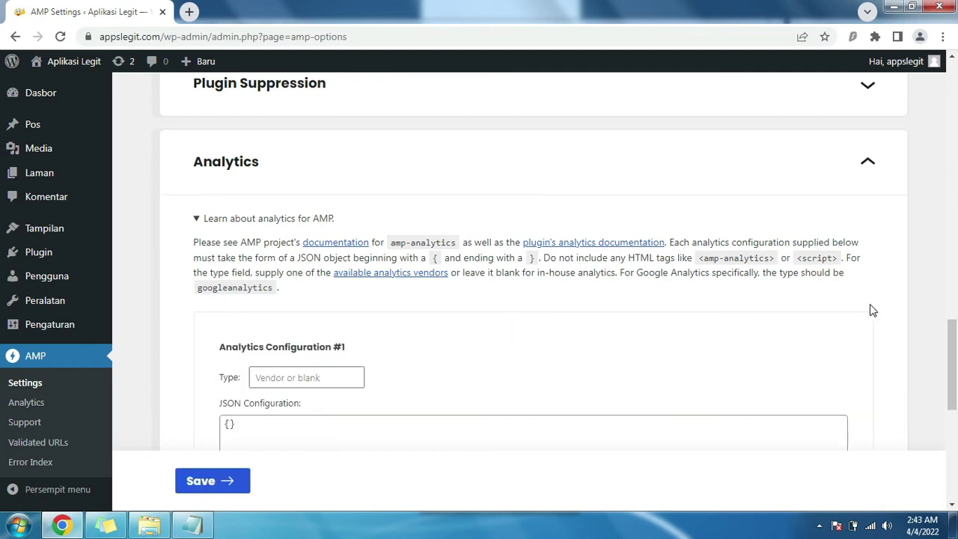
scroll(479, 300, down, 1)
scroll(479, 299, up, 2)
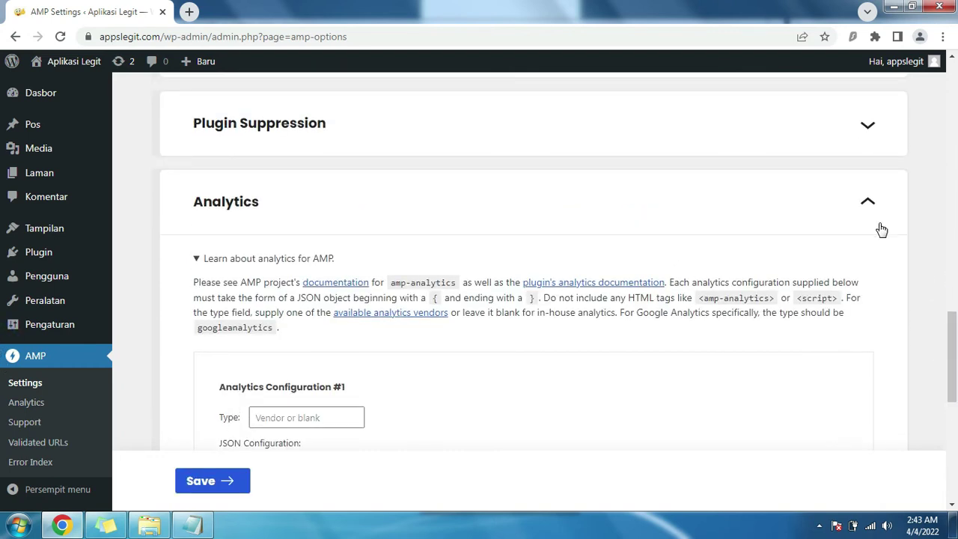
click(868, 203)
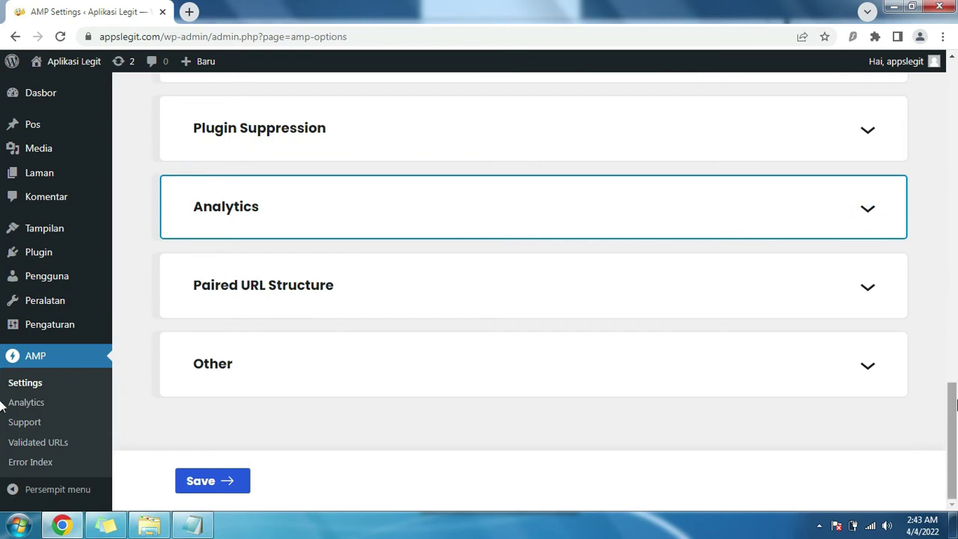
click(205, 483)
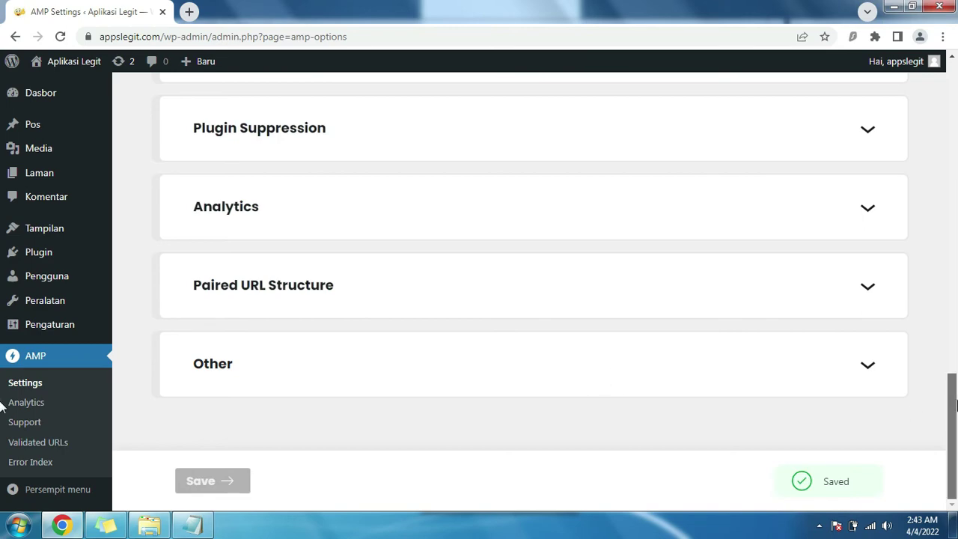
Open the Wondershare Filmora review post on appslegit.com in a new browser tab and copy its URL
drag(955, 386, 954, 106)
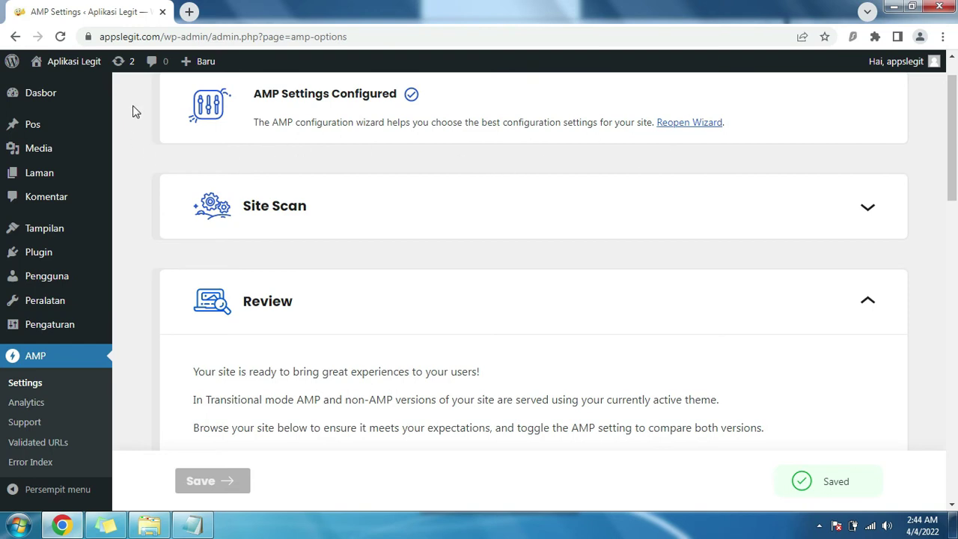
click(189, 13)
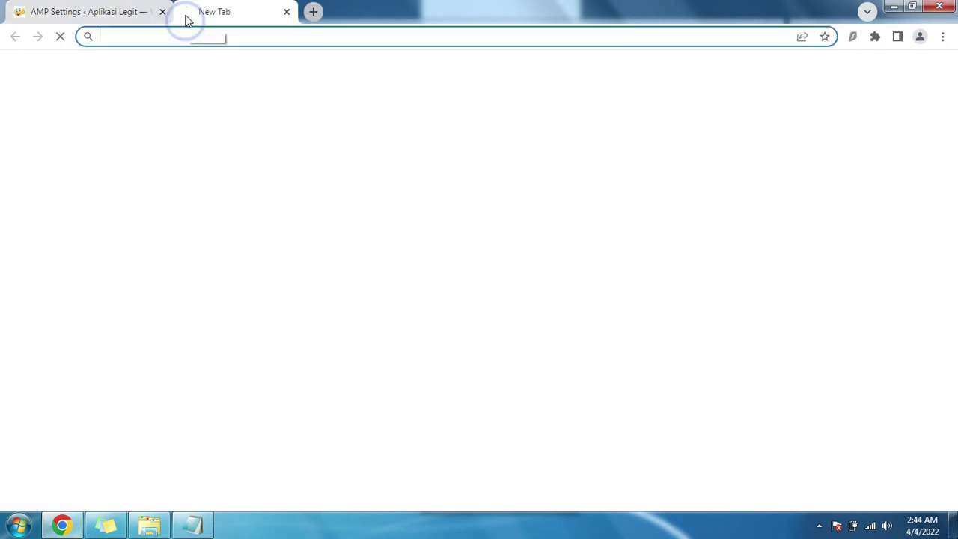
text(a)
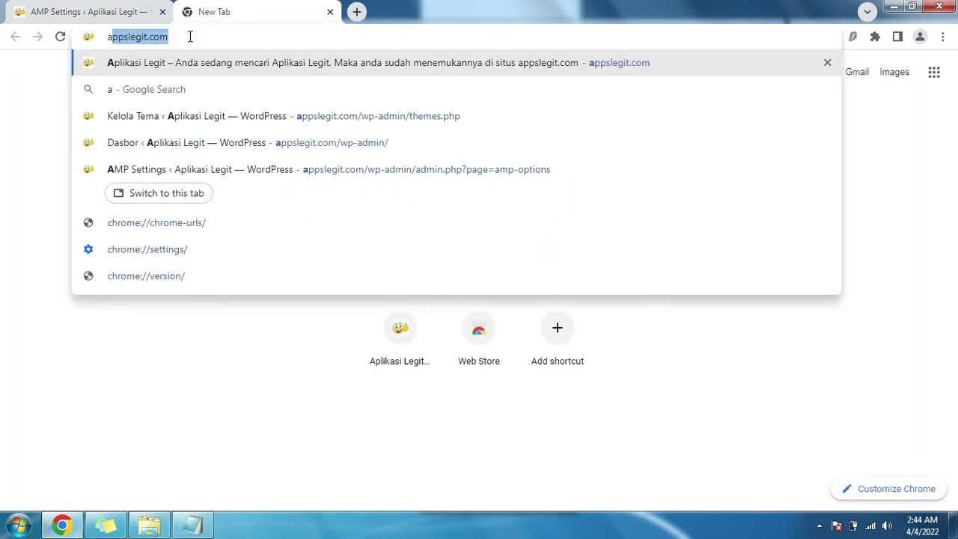
key(Return)
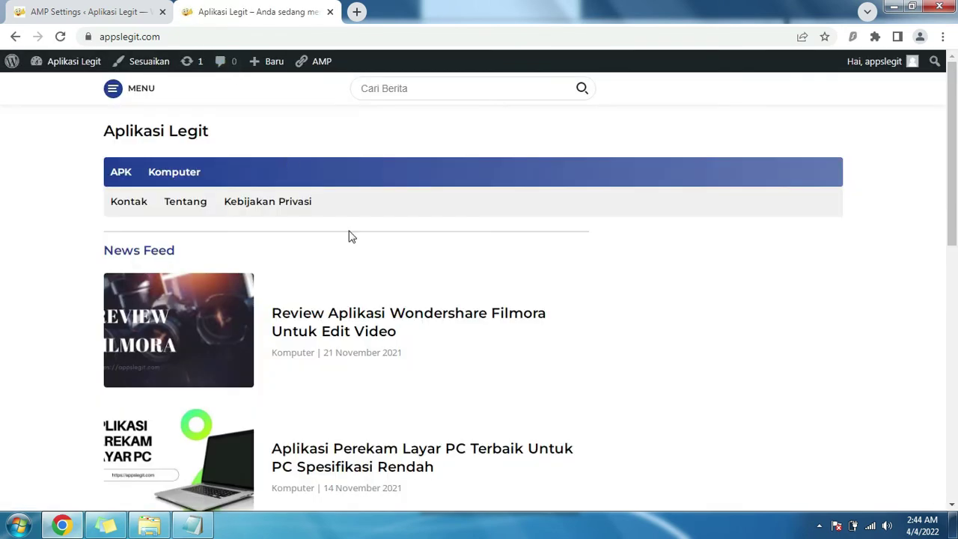
click(414, 314)
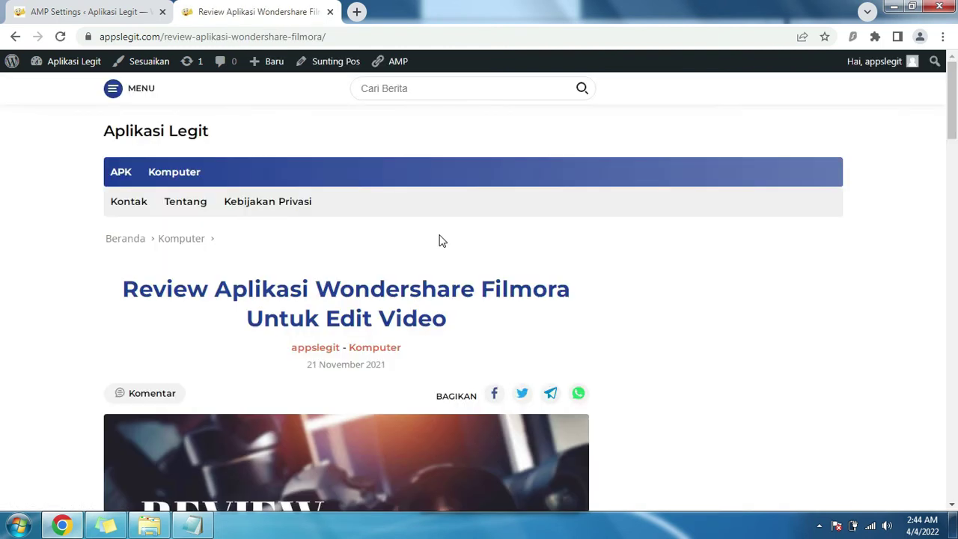
click(342, 37)
key(ctrl+c)
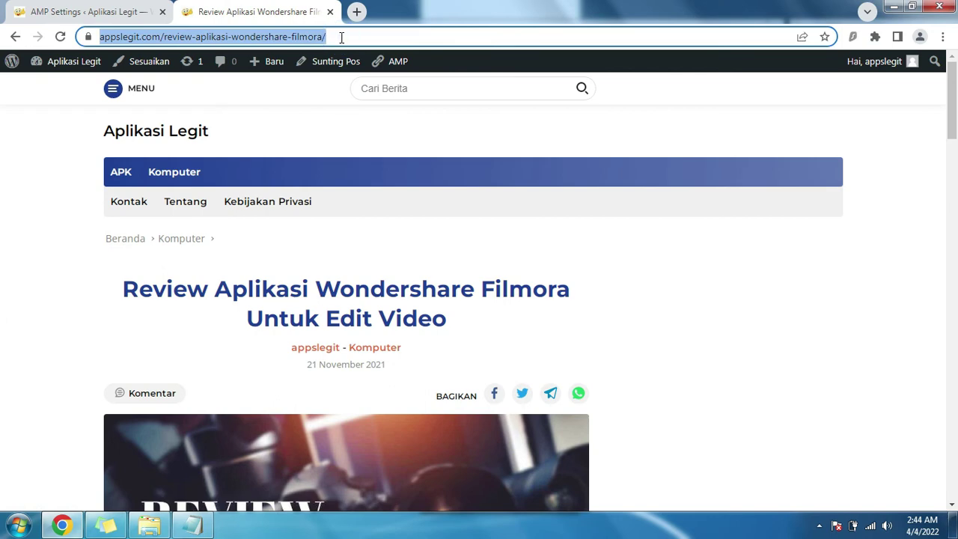
Search Google for "cek amp" in a new browser tab and open Google Search Console's AMP Test page
click(354, 11)
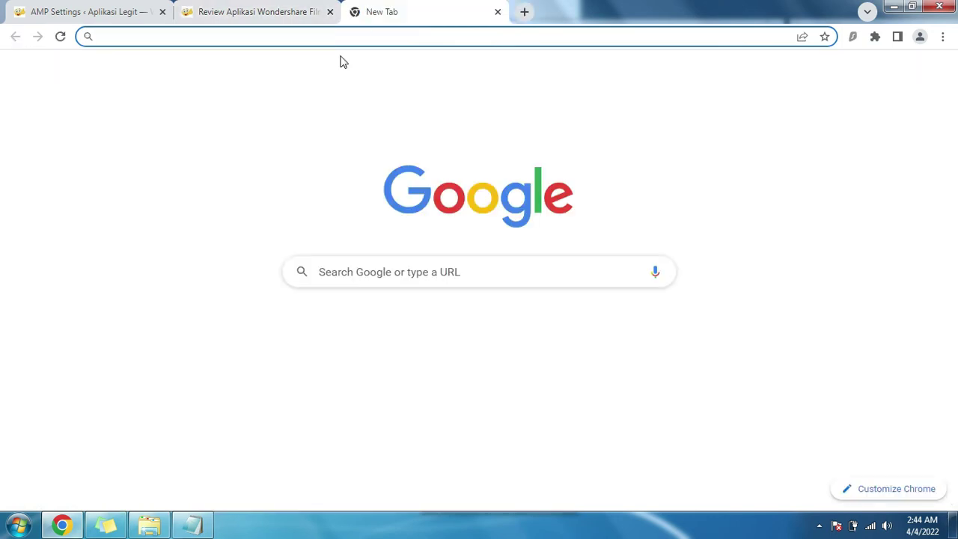
text(cek amp)
key(Return)
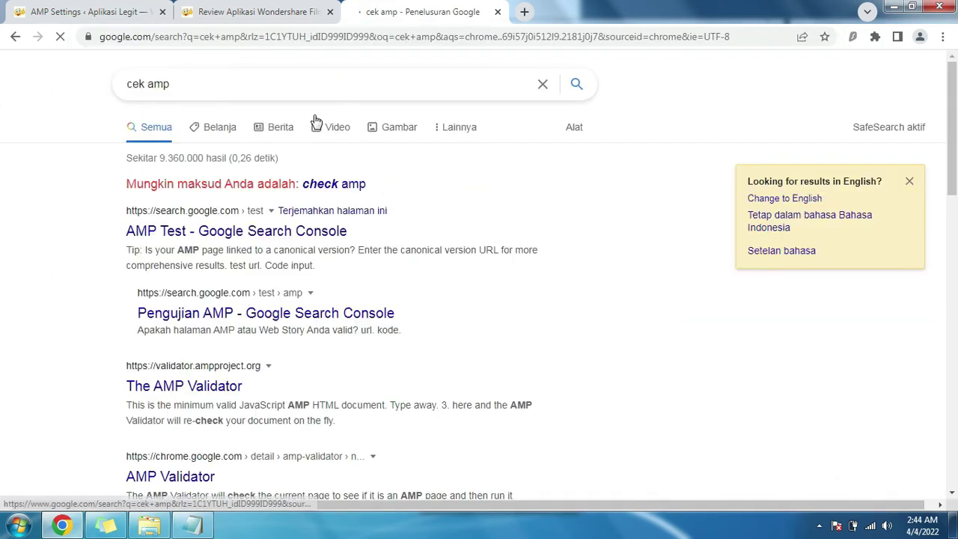
click(214, 232)
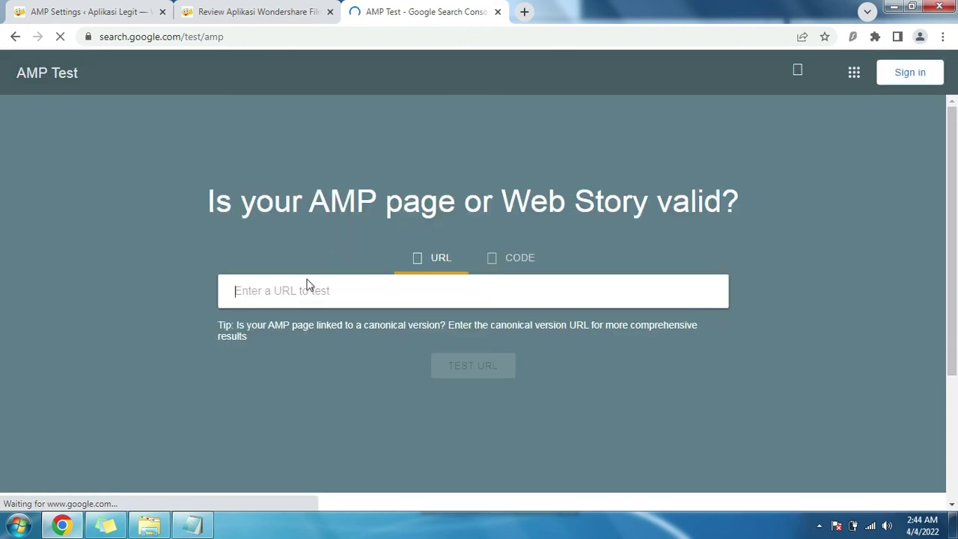
click(302, 286)
key(ctrl+v)
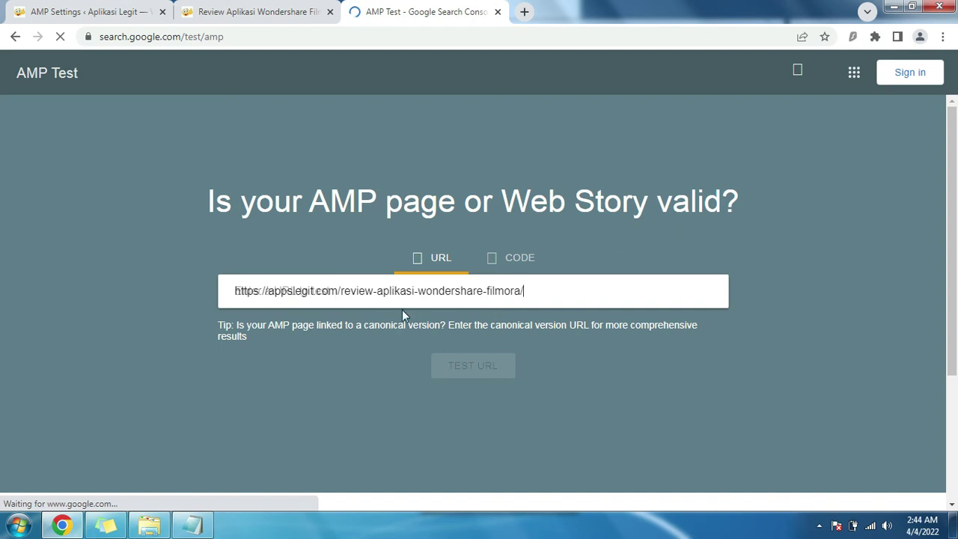
click(574, 290)
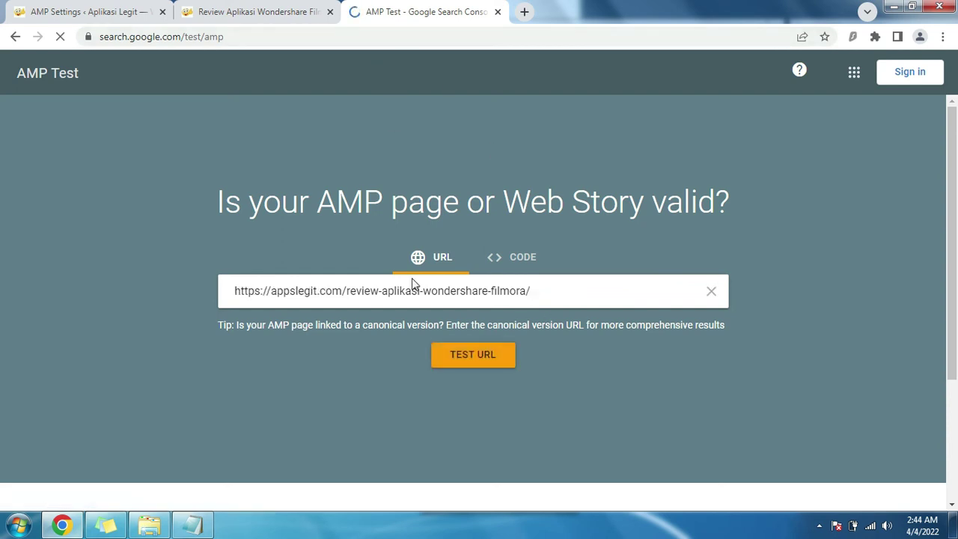
click(472, 362)
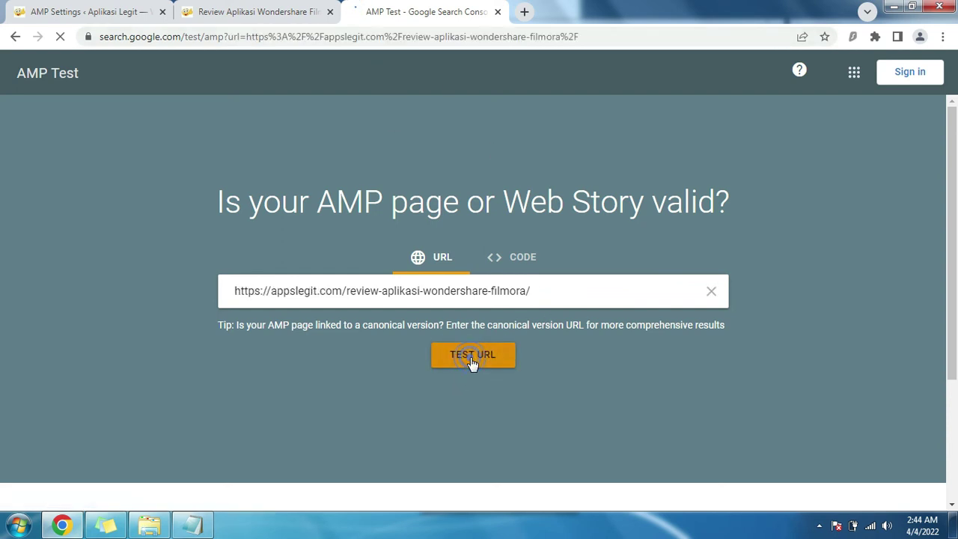